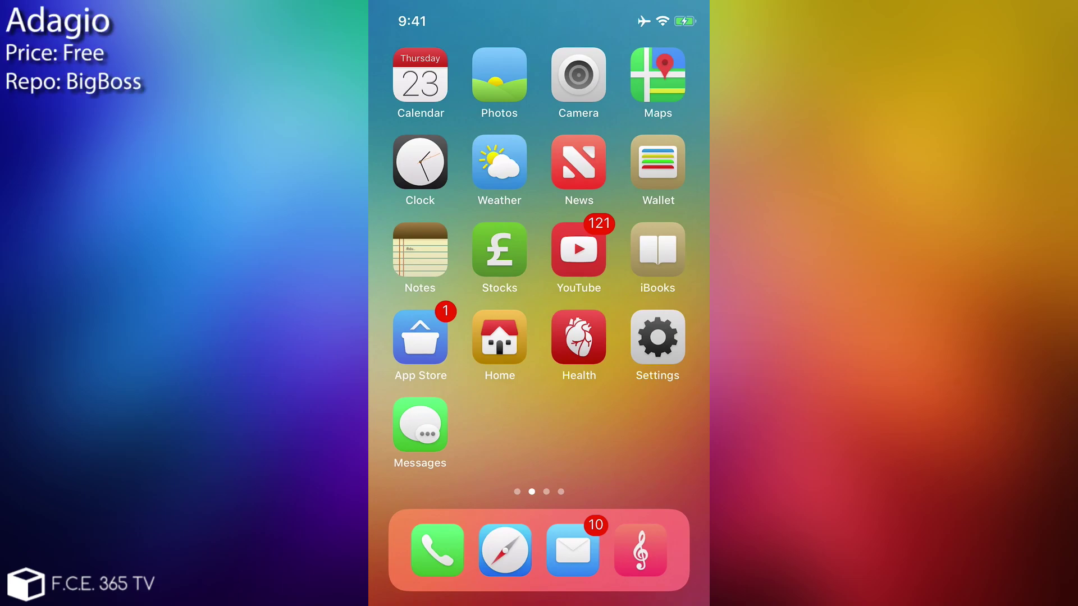
# Launch Cydia from the Adagio switcher strip swiped in from the left edge
pyautogui.moveTo(371, 303); pyautogui.dragTo(450, 303)
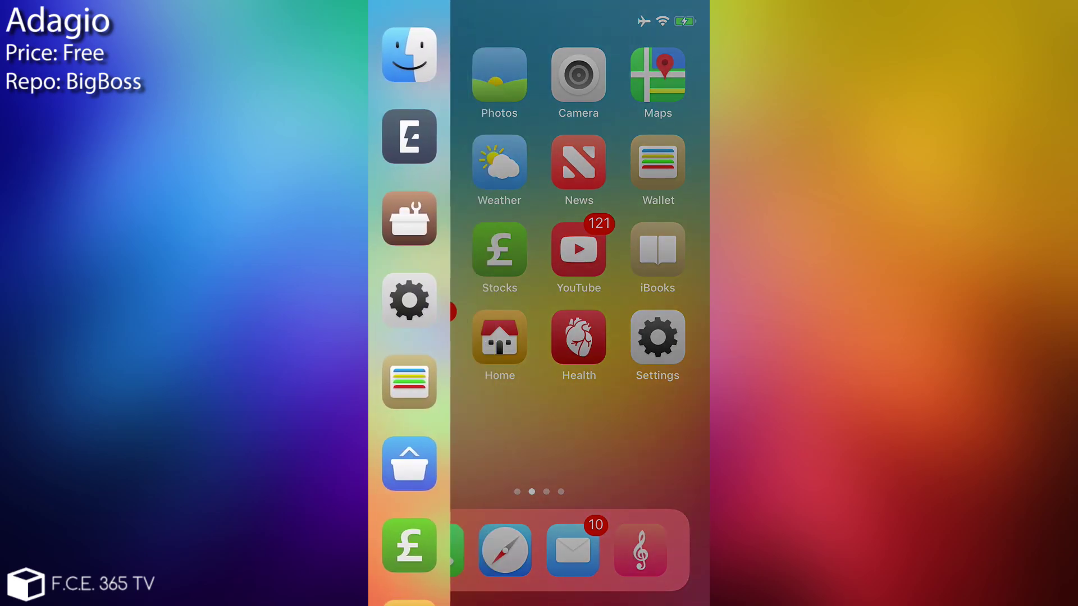
pyautogui.click(410, 218)
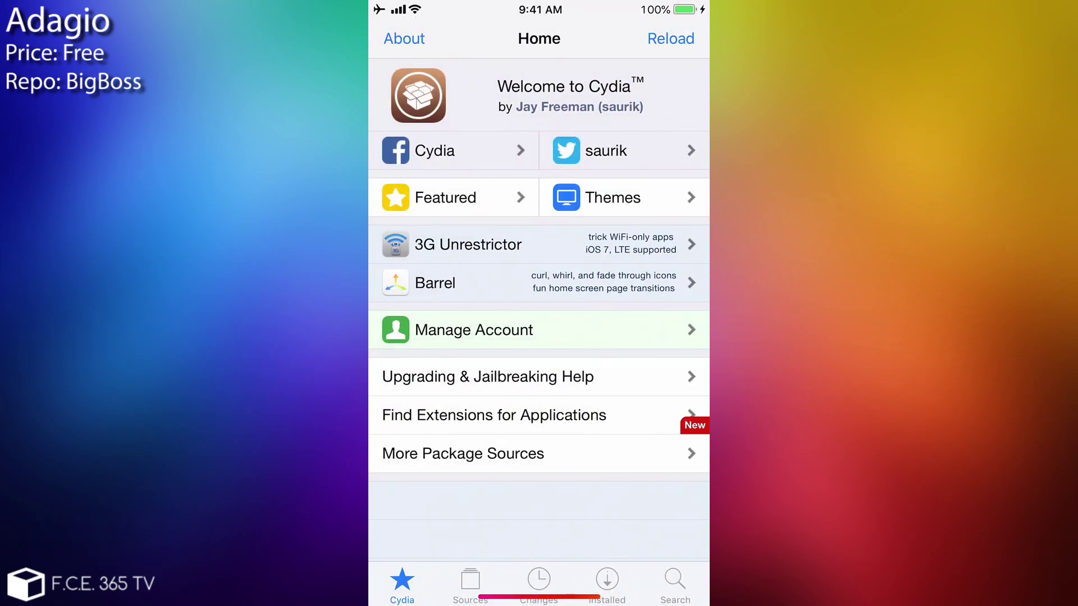
# Close Cydia and check Adagio's Gesture Location options, keeping Middle third
pyautogui.moveTo(539, 597); pyautogui.dragTo(540, 379)
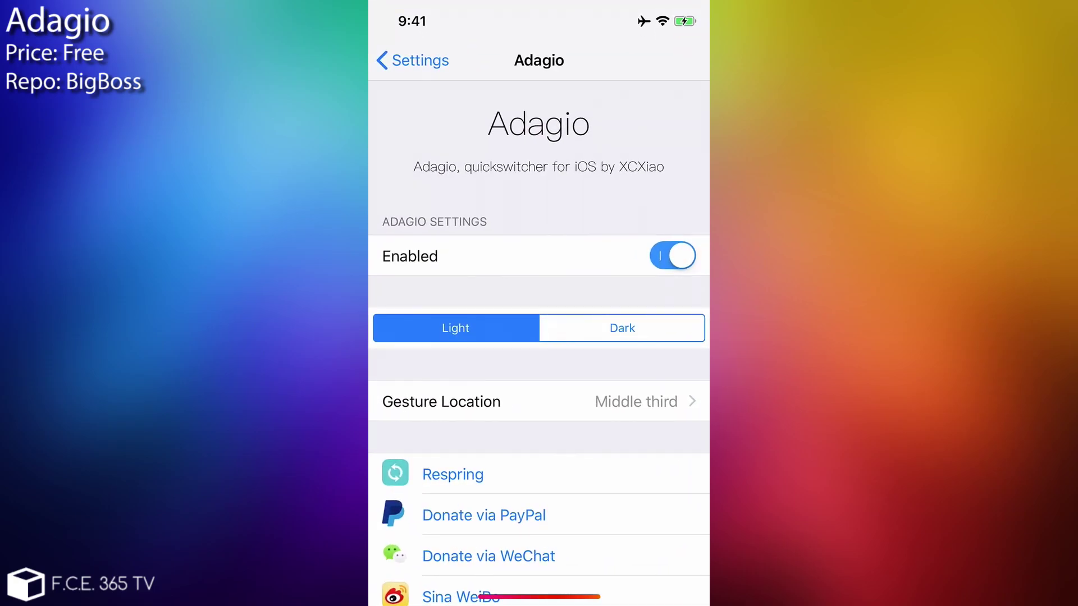
pyautogui.click(442, 402)
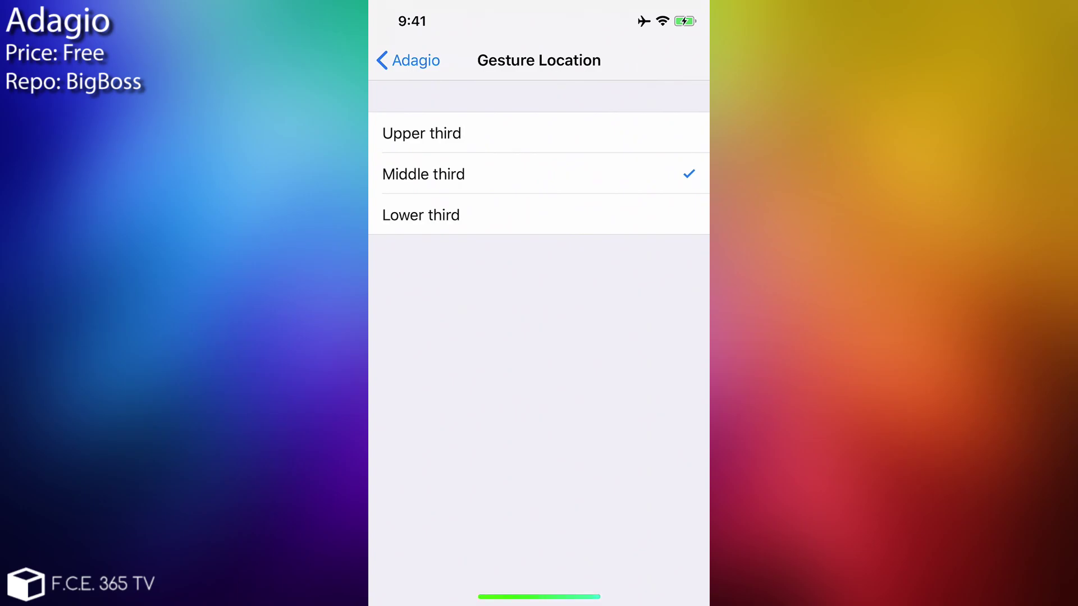
pyautogui.click(409, 60)
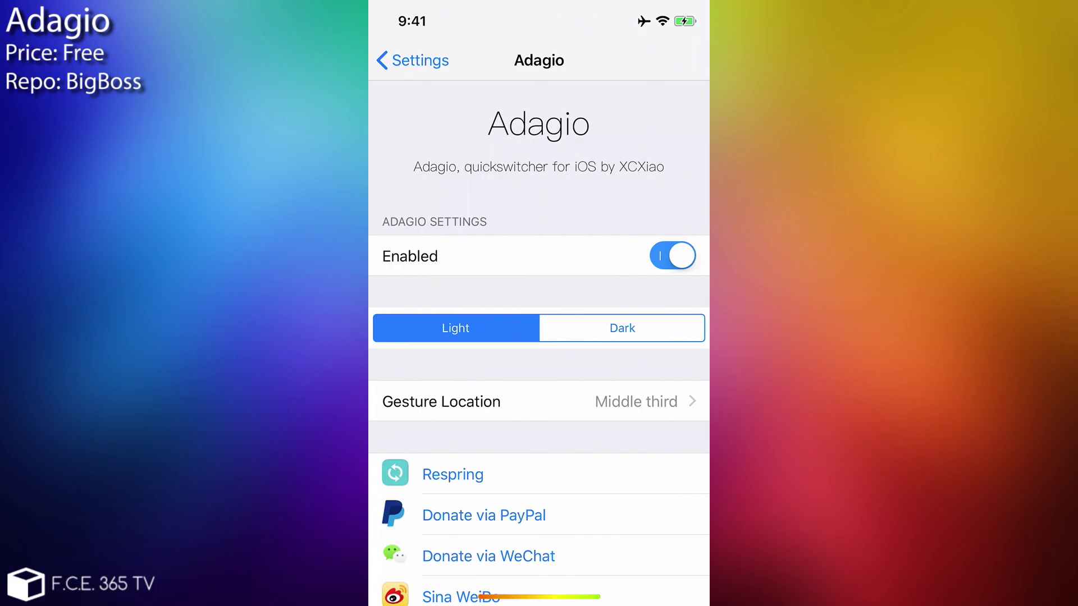
# Return home and summon the Adagio app switcher from the left edge twice
pyautogui.moveTo(540, 597); pyautogui.dragTo(539, 380)
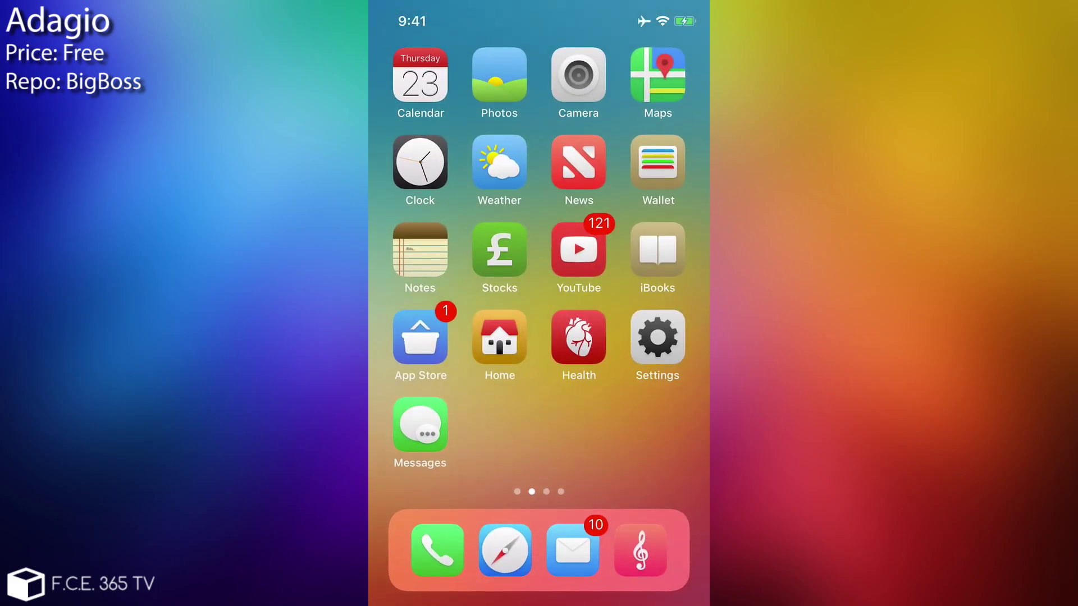
pyautogui.moveTo(370, 303); pyautogui.dragTo(540, 303)
pyautogui.moveTo(371, 304); pyautogui.dragTo(451, 304)
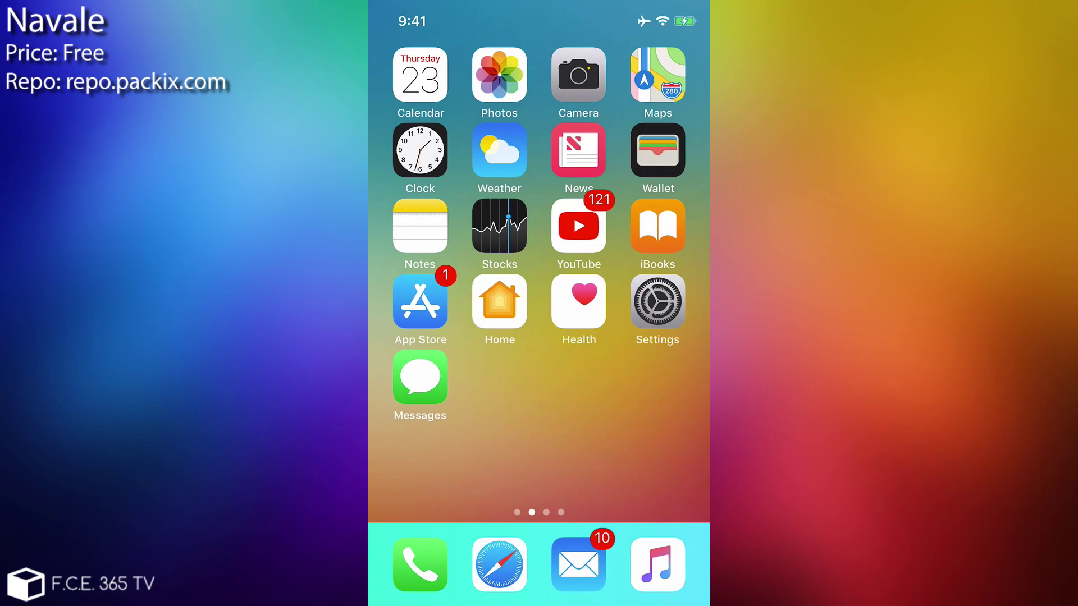
# Open the Navale preferences pane in Settings
pyautogui.click(657, 301)
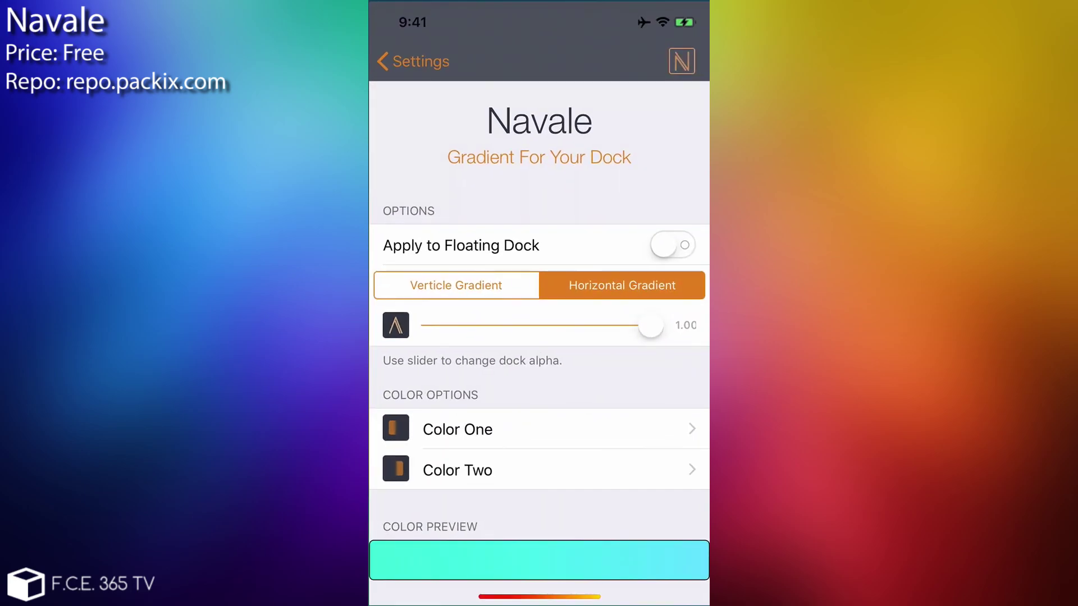
pyautogui.scroll(-3, 539, 337)
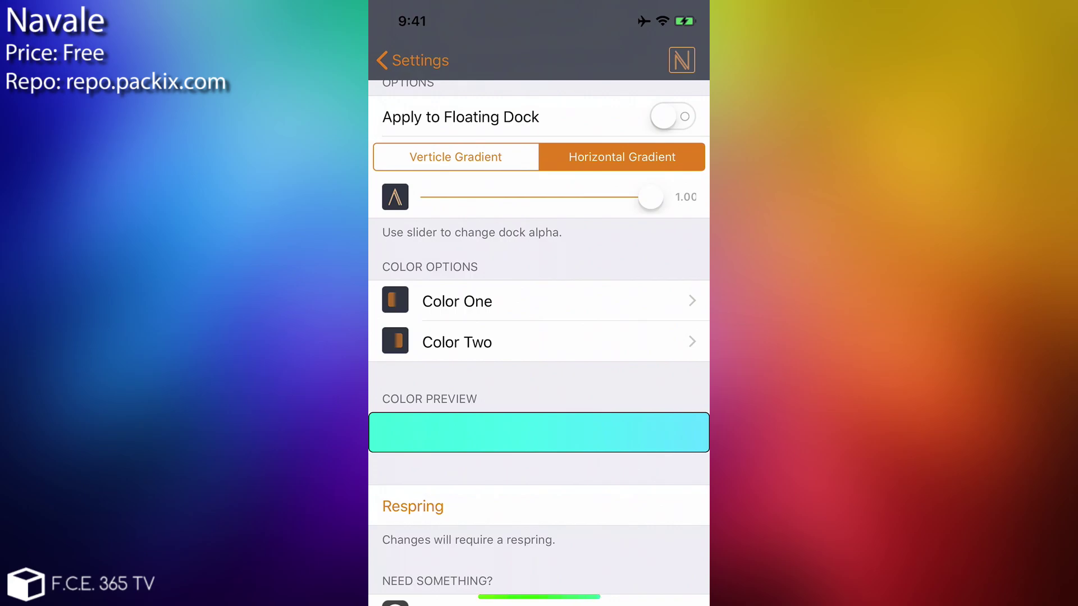
# Set Navale's Color One to orange and Color Two to pinkish red
pyautogui.click(457, 302)
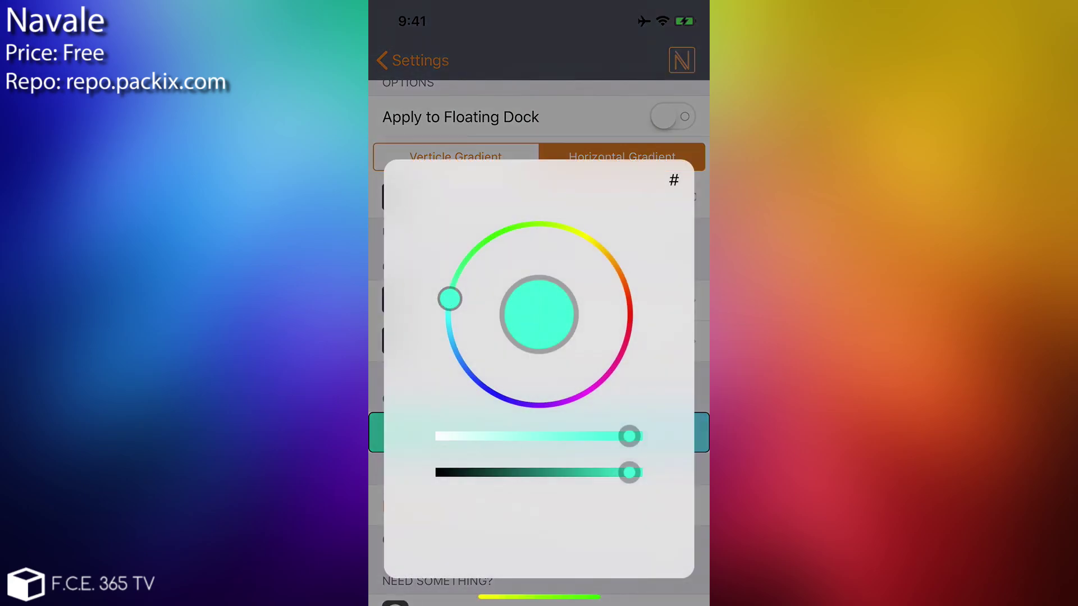
pyautogui.moveTo(447, 296)
pyautogui.mouseDown()
pyautogui.moveTo(463, 262)
pyautogui.moveTo(625, 287)
pyautogui.mouseUp()
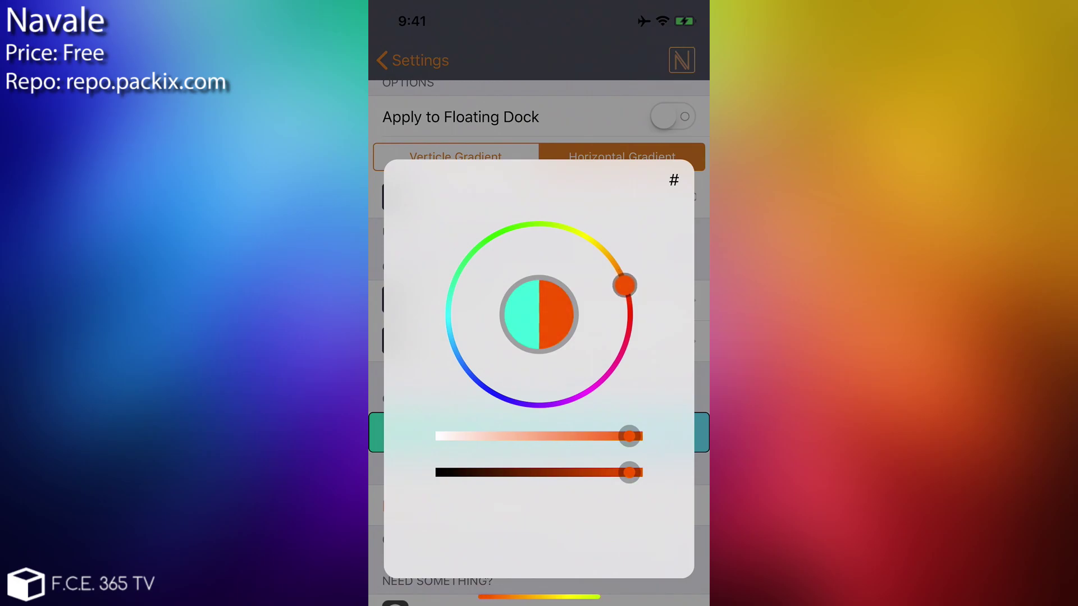
pyautogui.click(539, 118)
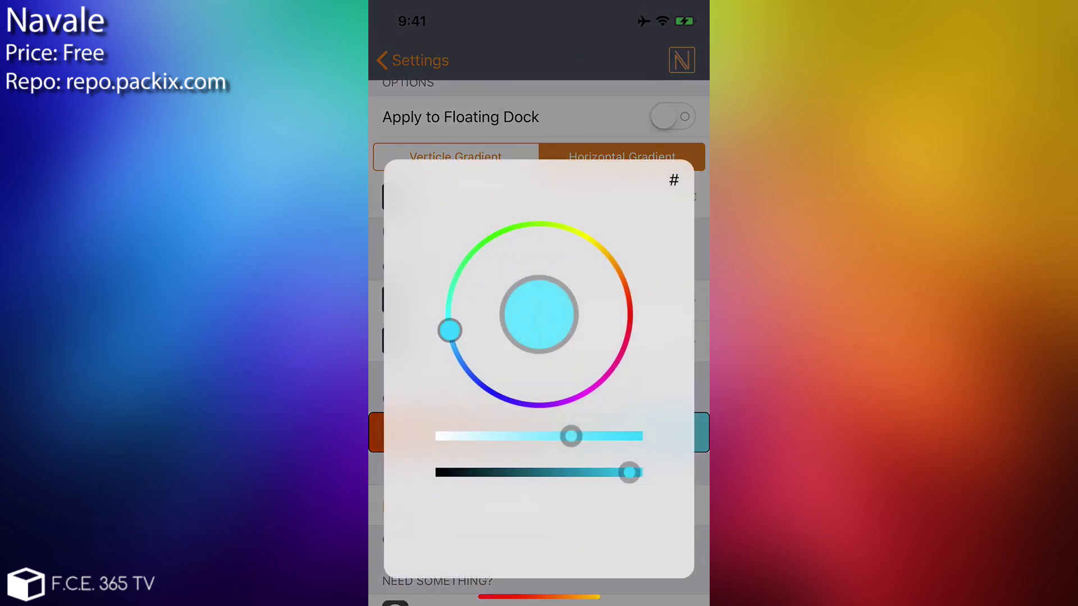
pyautogui.moveTo(450, 330)
pyautogui.mouseDown()
pyautogui.moveTo(614, 262)
pyautogui.moveTo(624, 345)
pyautogui.moveTo(629, 324)
pyautogui.mouseUp()
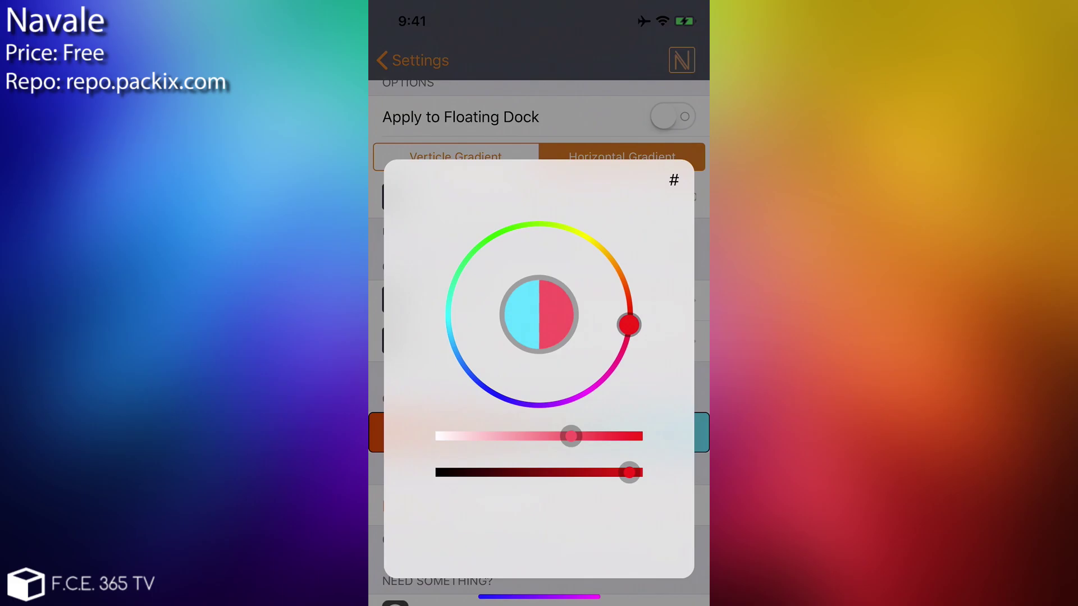
pyautogui.click(539, 118)
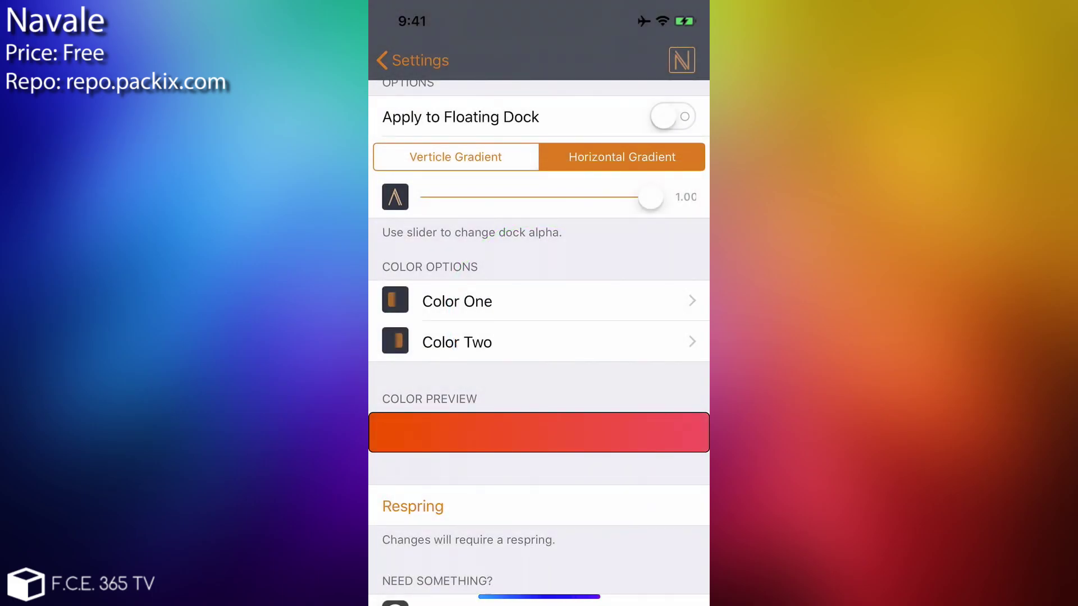
# Switch the Navale dock gradient to Verticle Gradient
pyautogui.click(455, 158)
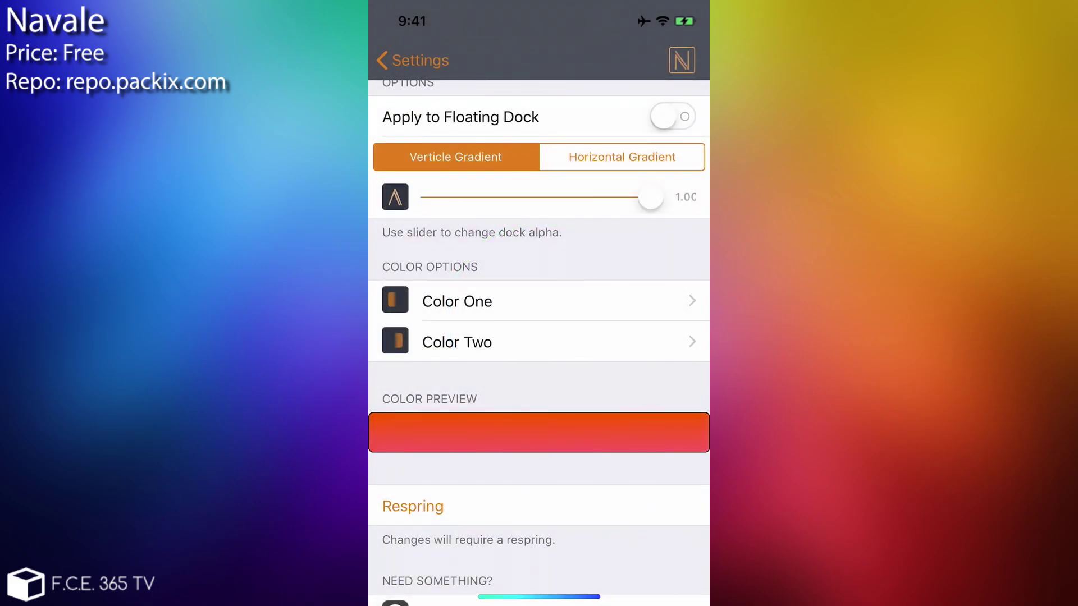
pyautogui.scroll(-3, 540, 337)
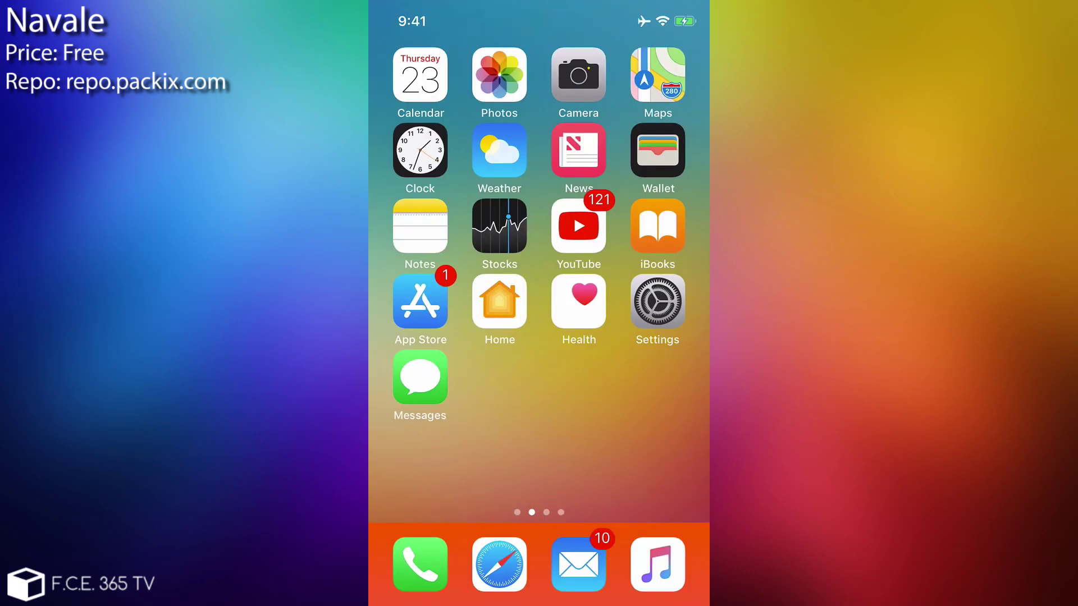
pyautogui.hscroll(1, 539, 253)
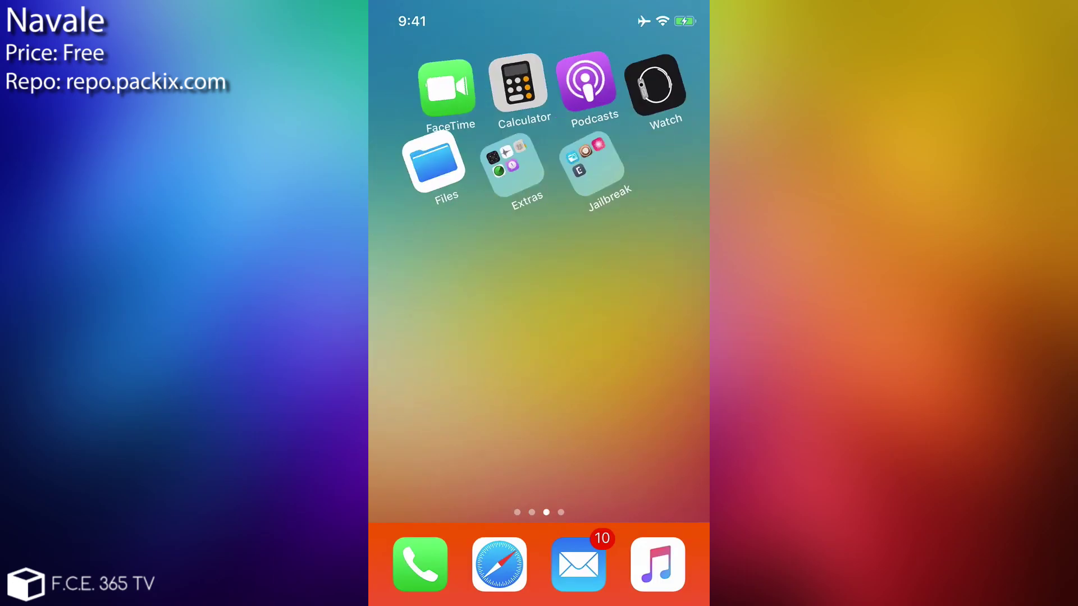
pyautogui.hscroll(-1, 539, 253)
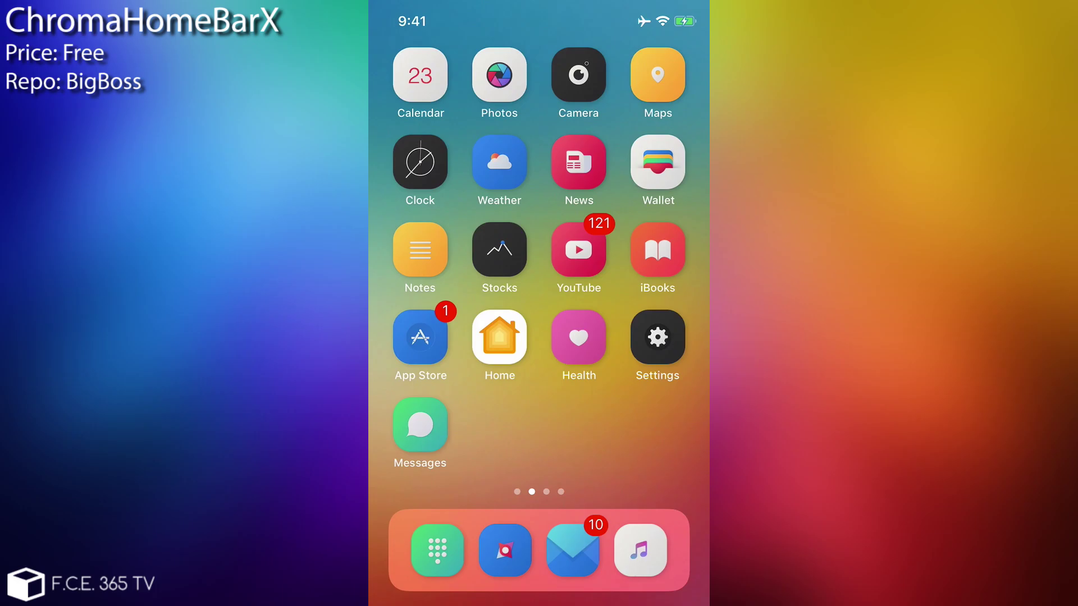
# Open the ChromaHomeBarX preference pane from Settings
pyautogui.click(658, 338)
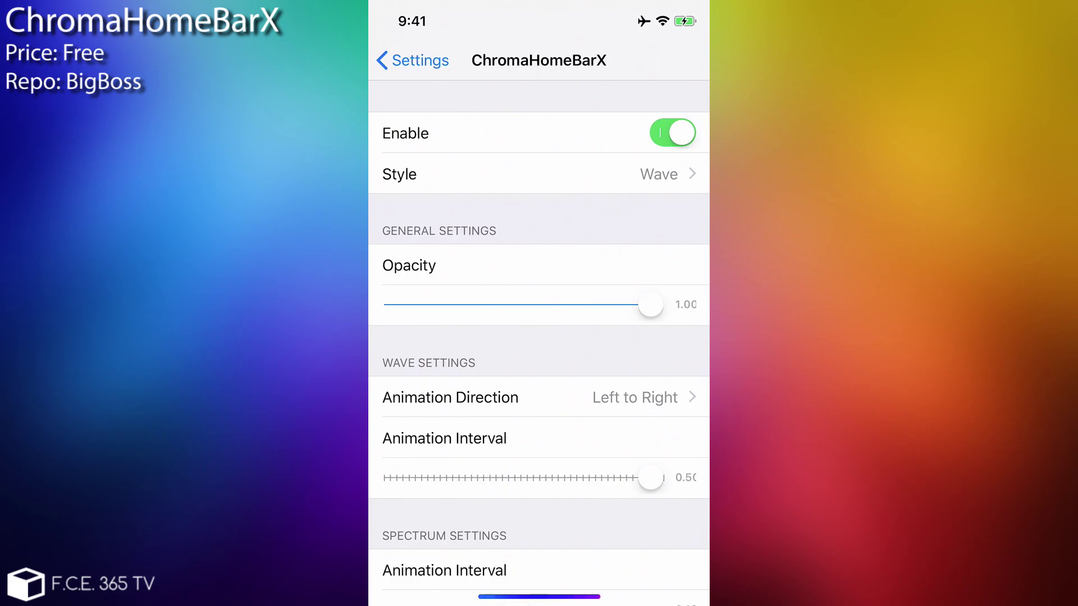
pyautogui.scroll(-5, 540, 337)
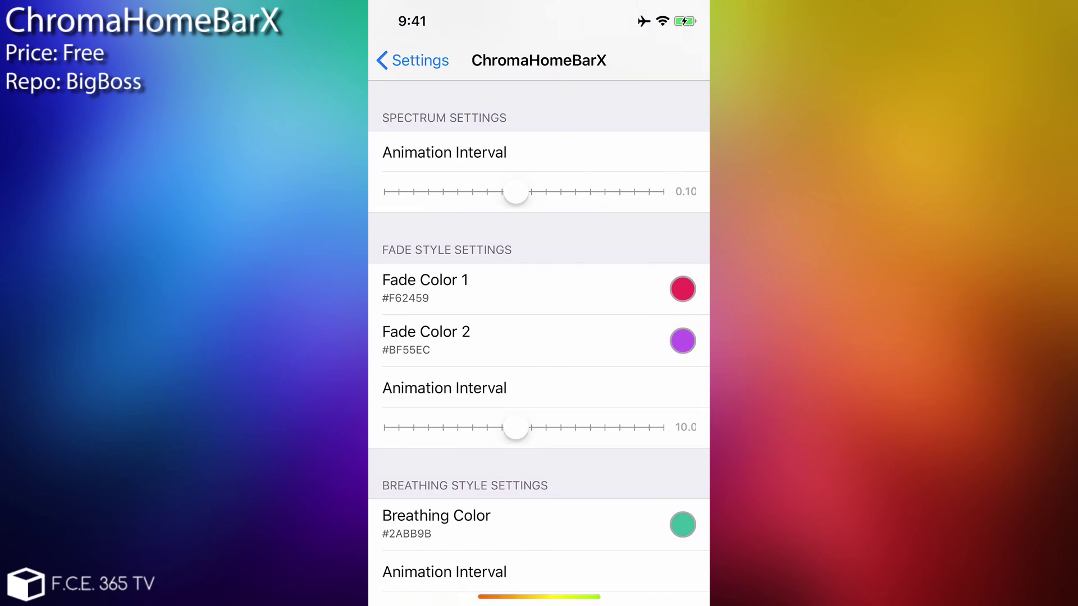
# Open and dismiss the ChromaHomeBarX Fade Color 1 picker
pyautogui.click(682, 288)
pyautogui.click(539, 118)
pyautogui.scroll(-3, 539, 338)
pyautogui.scroll(-5, 540, 338)
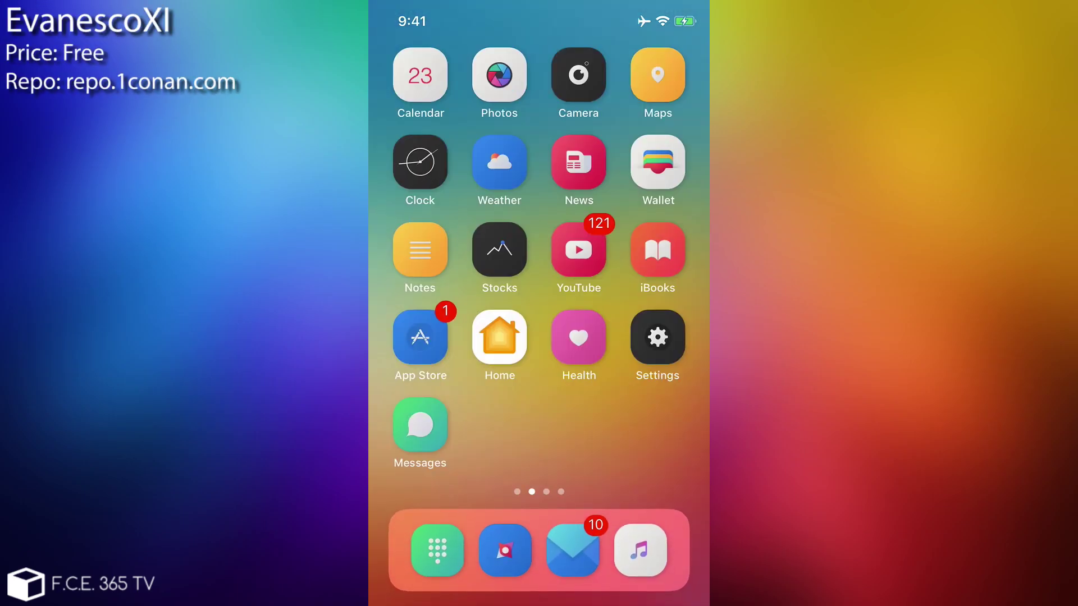
pyautogui.click(658, 336)
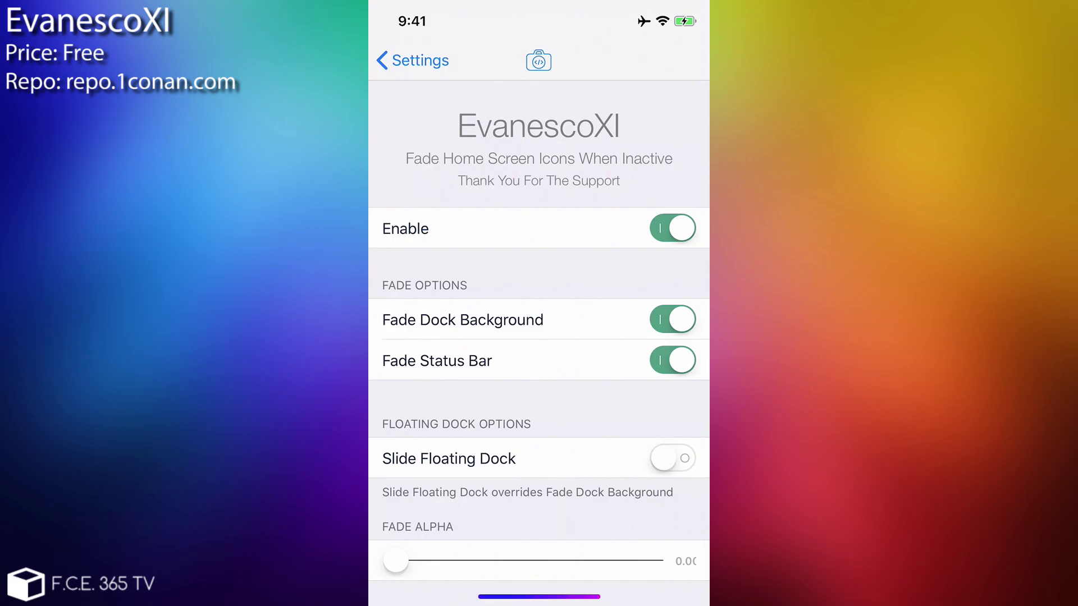
pyautogui.scroll(-3, 540, 337)
pyautogui.scroll(-3, 539, 337)
pyautogui.scroll(5, 539, 337)
pyautogui.scroll(-5, 539, 338)
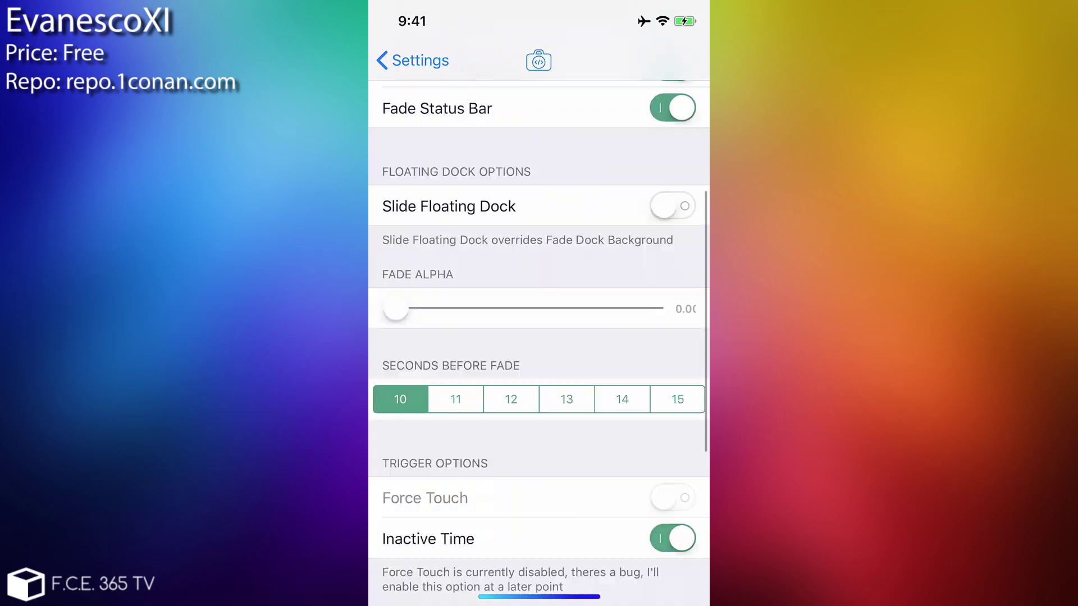
pyautogui.scroll(-2, 540, 337)
pyautogui.scroll(-1, 539, 338)
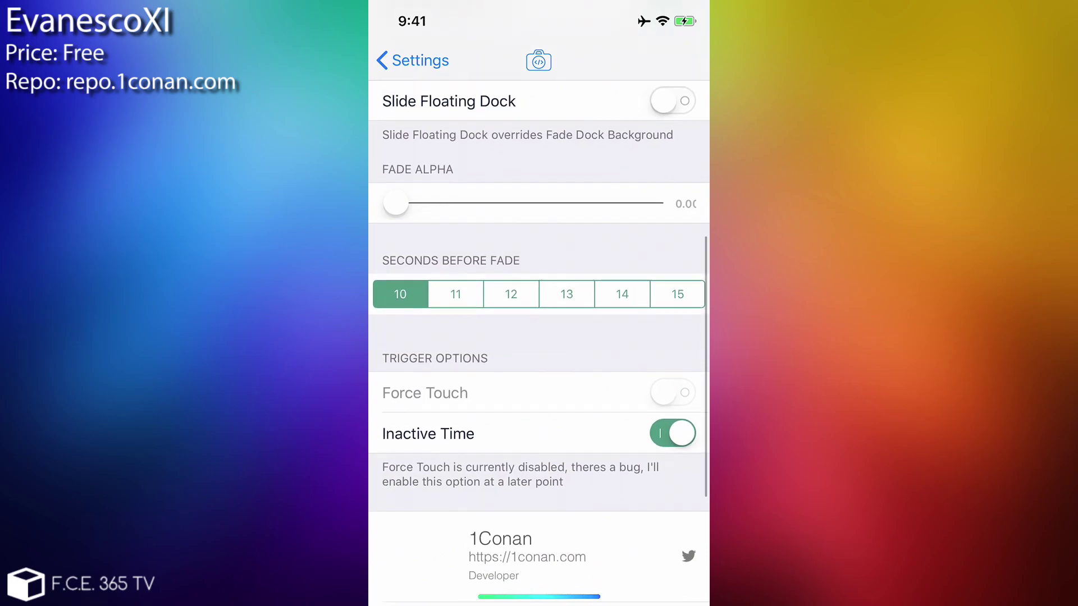
pyautogui.scroll(3, 539, 337)
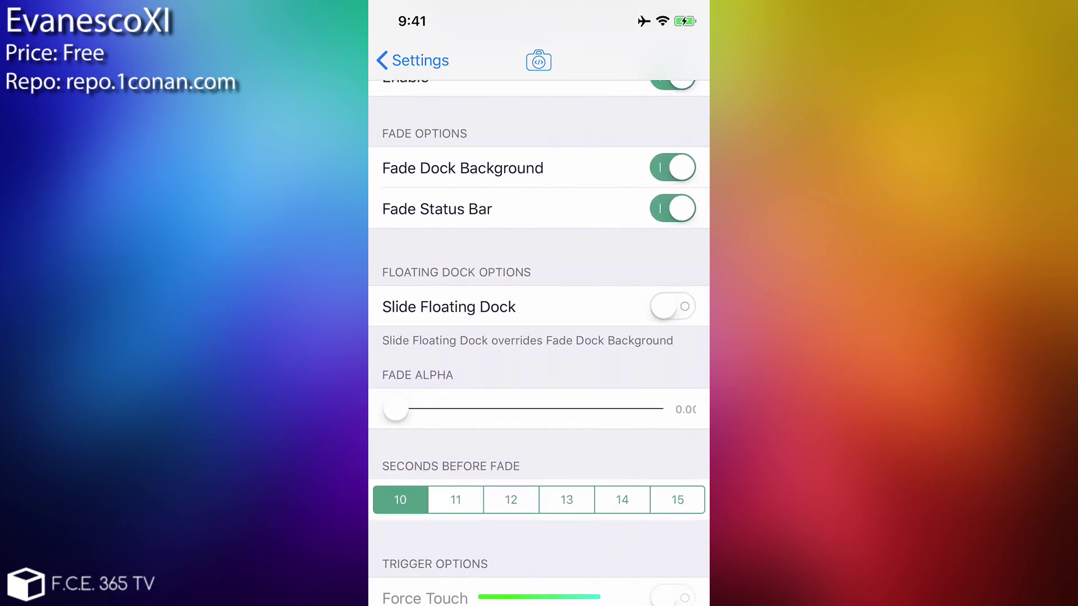
pyautogui.scroll(2, 539, 337)
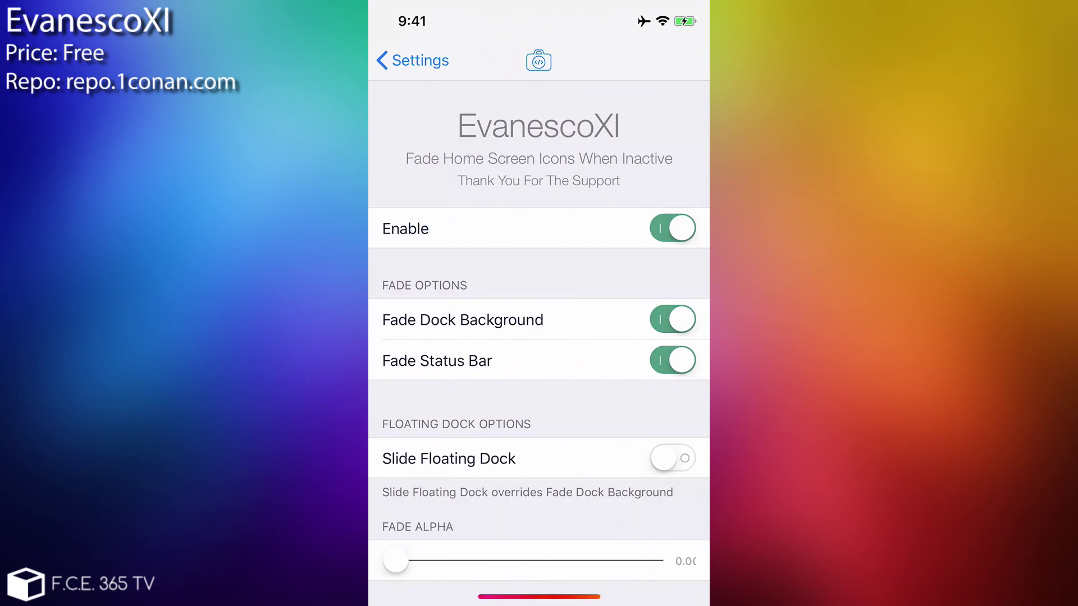
pyautogui.moveTo(539, 597); pyautogui.dragTo(539, 338)
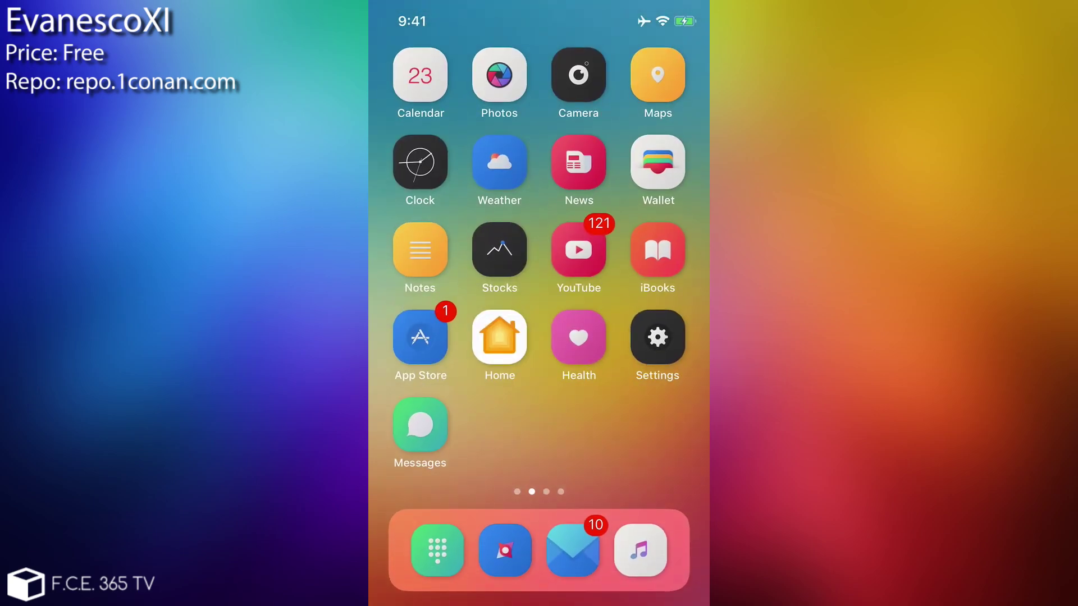